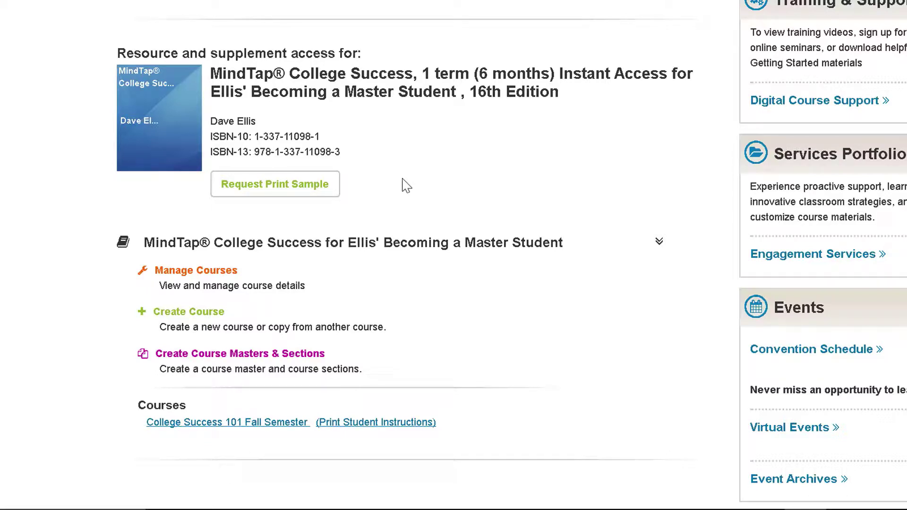
Step: Start creating a course for MindTap College Success for Ellis' Becoming a Master Student
left_click(218, 321)
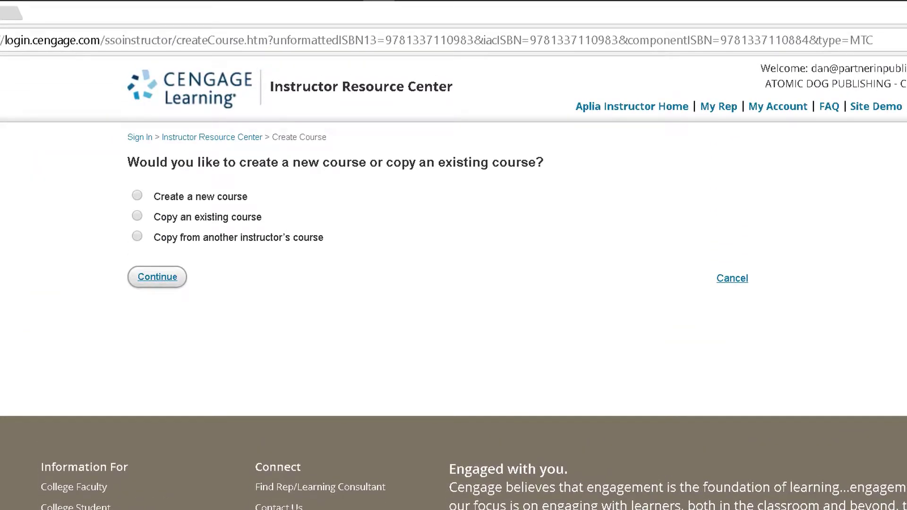
Step: Choose to copy an existing course, selecting College Success 101 as the source
left_click(138, 216)
left_click(203, 237)
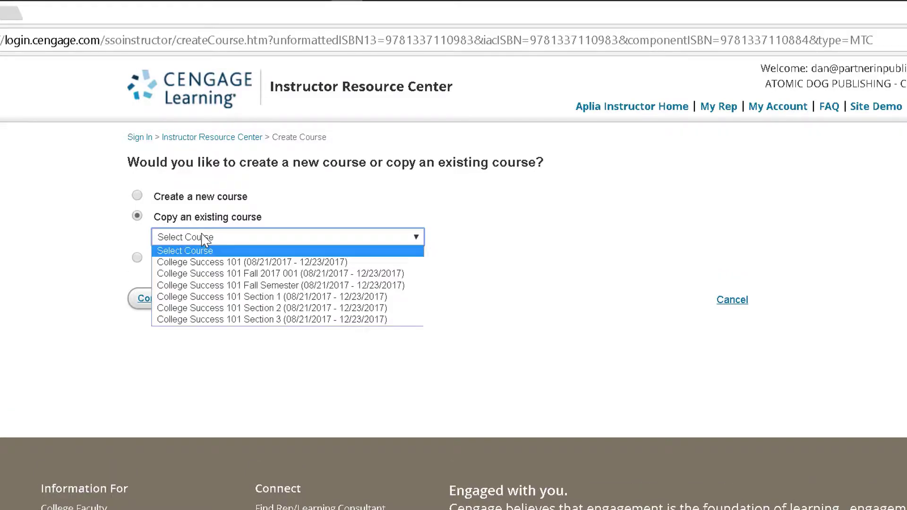
left_click(221, 263)
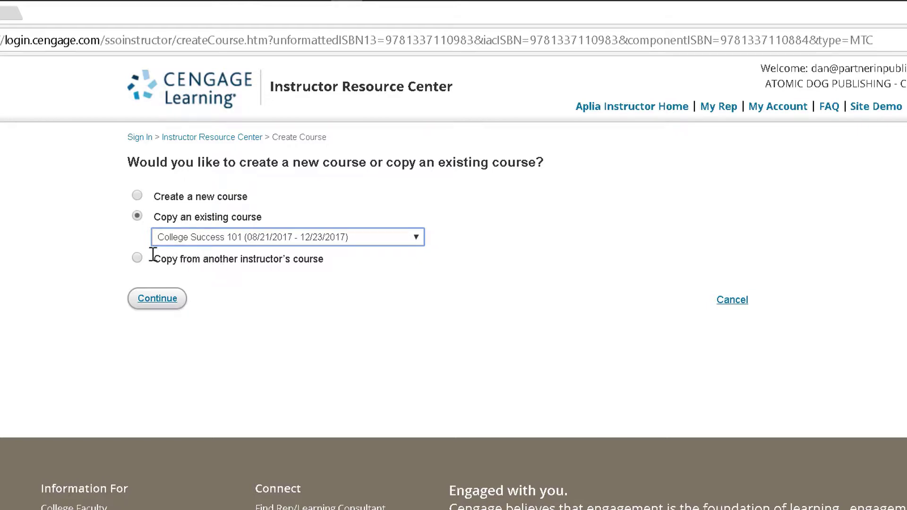
Step: Switch to copying another instructor's course, paste its course key, and continue
left_click(138, 259)
left_click(204, 255)
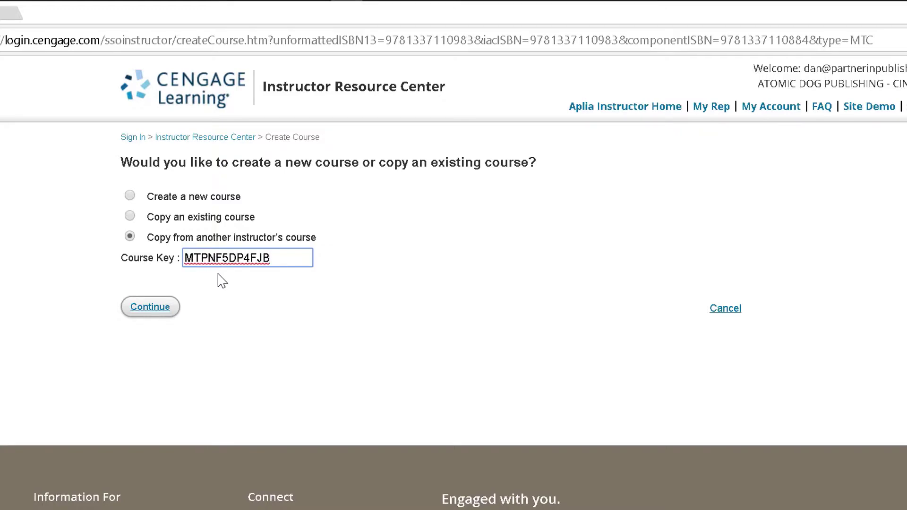
left_click(169, 307)
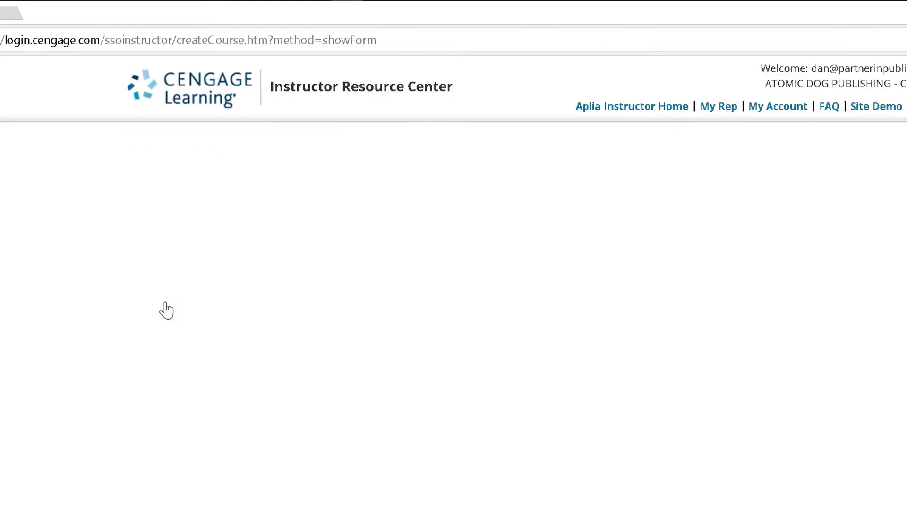
Step: Enter 'College Success 101 Fall 2017 001' as the course copy's name
scroll(163, 313, "down", 1)
scroll(163, 312, "down", 1)
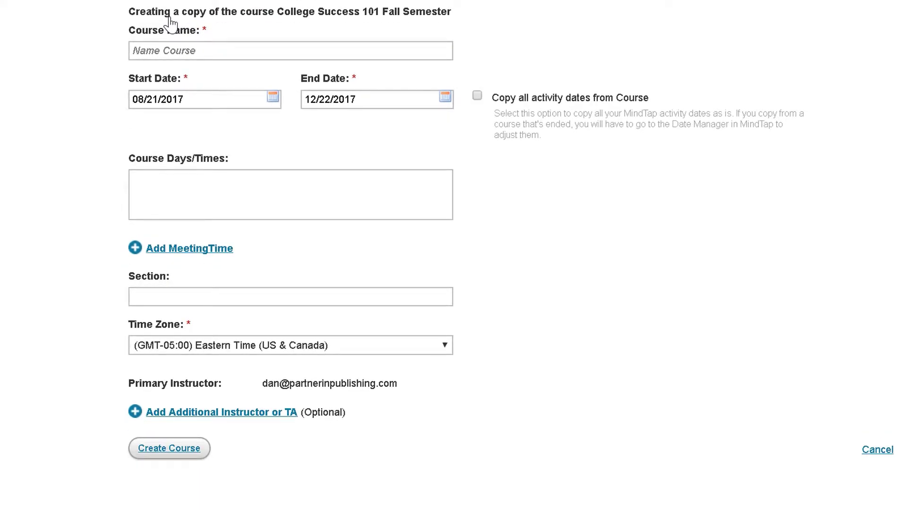
left_click(174, 49)
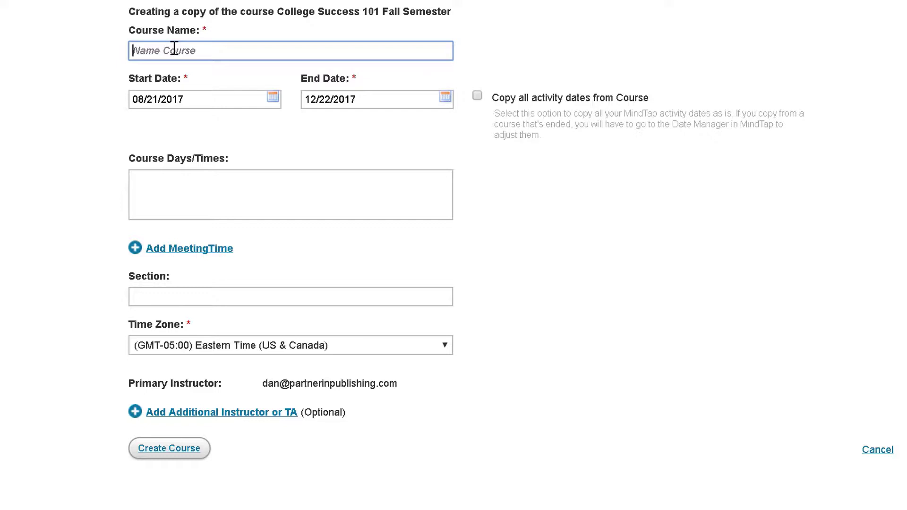
type("College Success 101 Fall 2017 001")
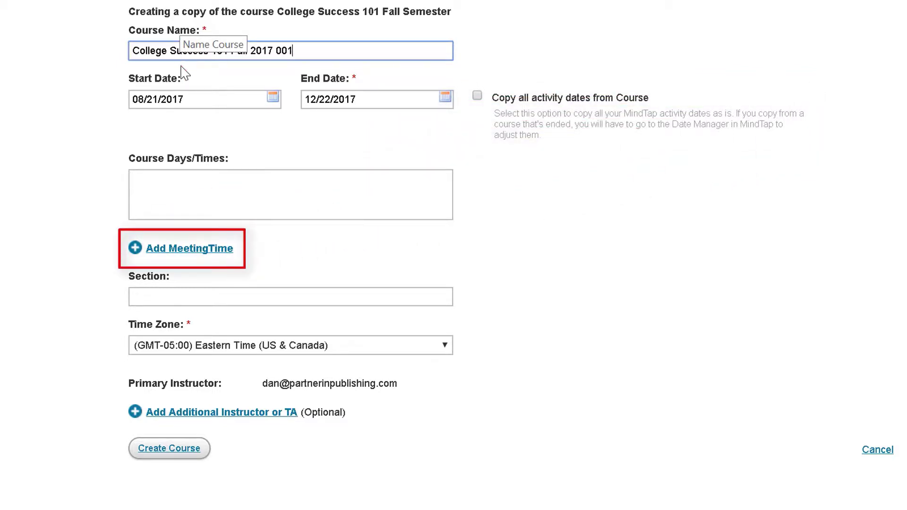
Step: Add a Tuesday/Thursday meeting time from 01:00 PM to 02:15 PM
left_click(163, 253)
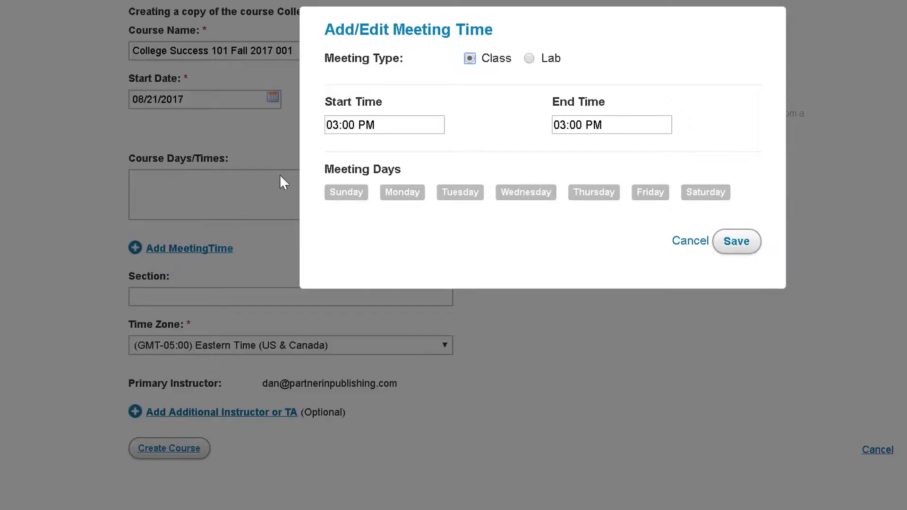
left_click(358, 125)
left_click(398, 124)
left_click(399, 124)
left_click(387, 126)
left_click(576, 127)
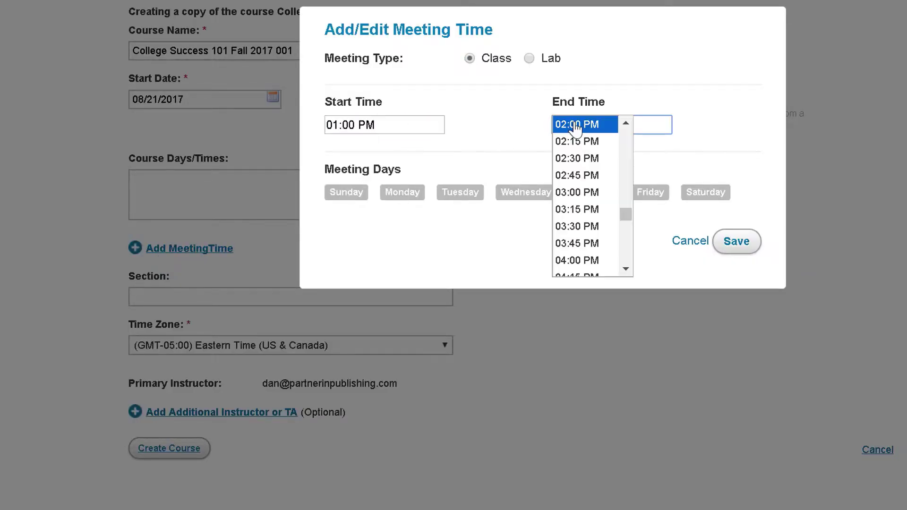
left_click(576, 141)
left_click(464, 195)
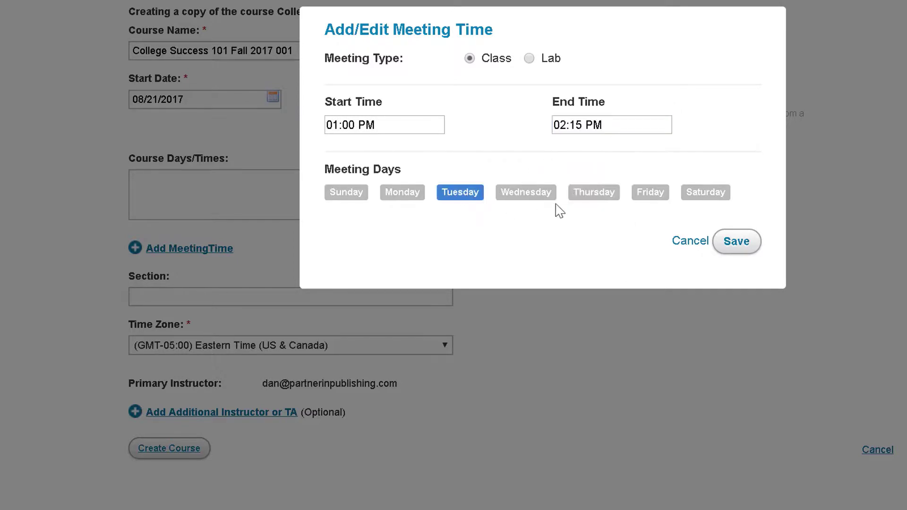
left_click(591, 195)
left_click(736, 242)
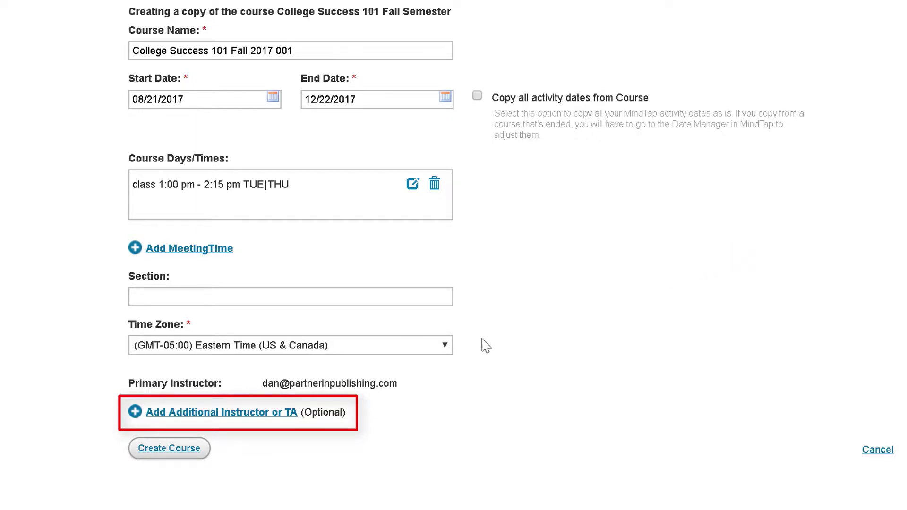
Step: Add a co-instructor to the course by their e-mail address
left_click(294, 412)
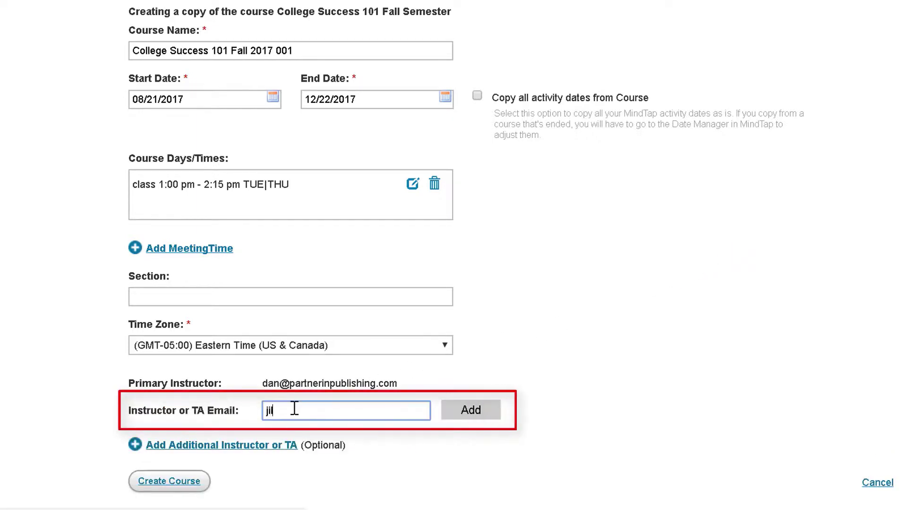
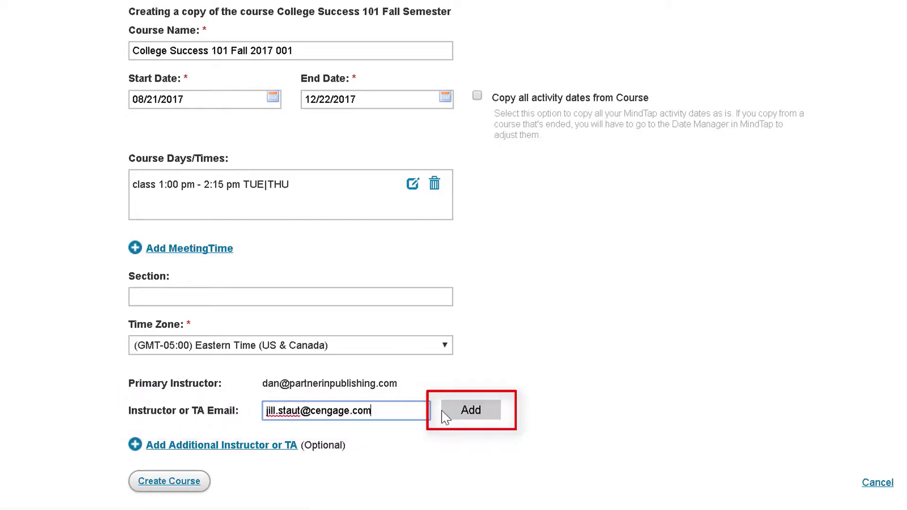
left_click(467, 416)
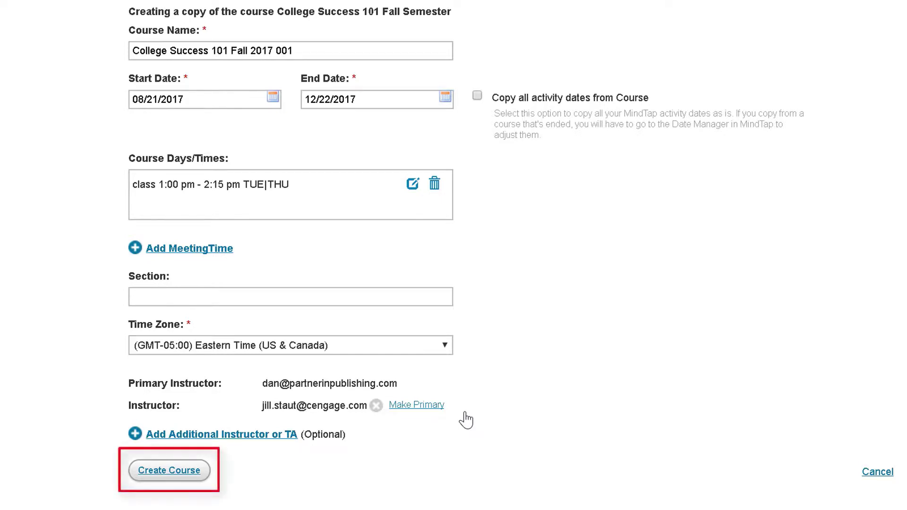
Step: Create the course copy and launch Guided Setup for it
left_click(196, 470)
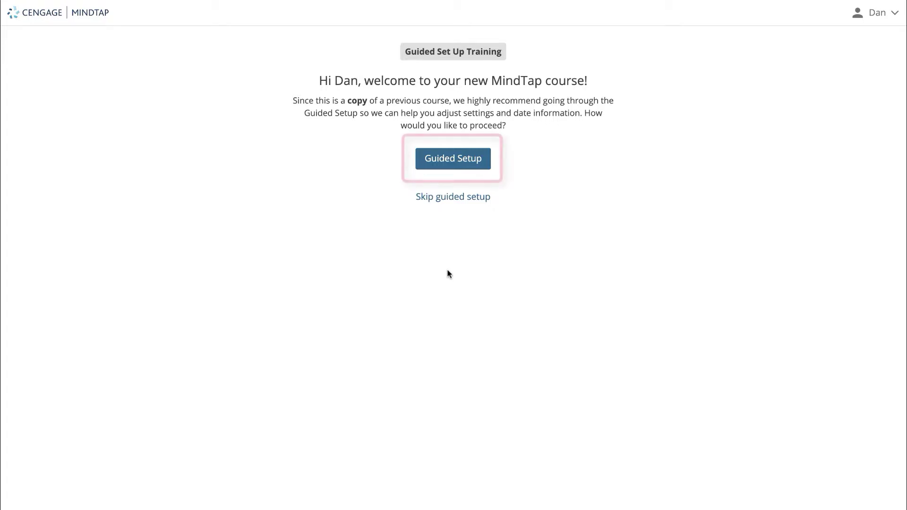
left_click(445, 165)
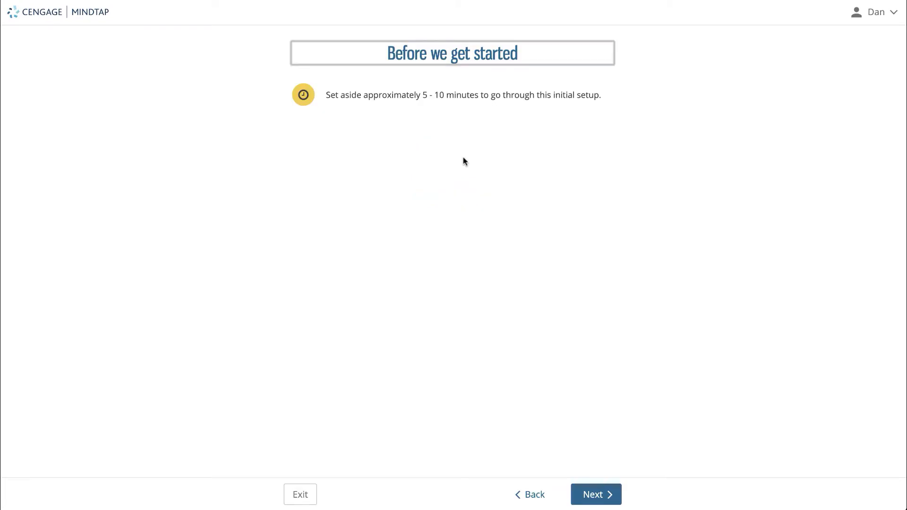
Step: Set the class format to Hybrid, keep the By topic course view, and continue
left_click(586, 492)
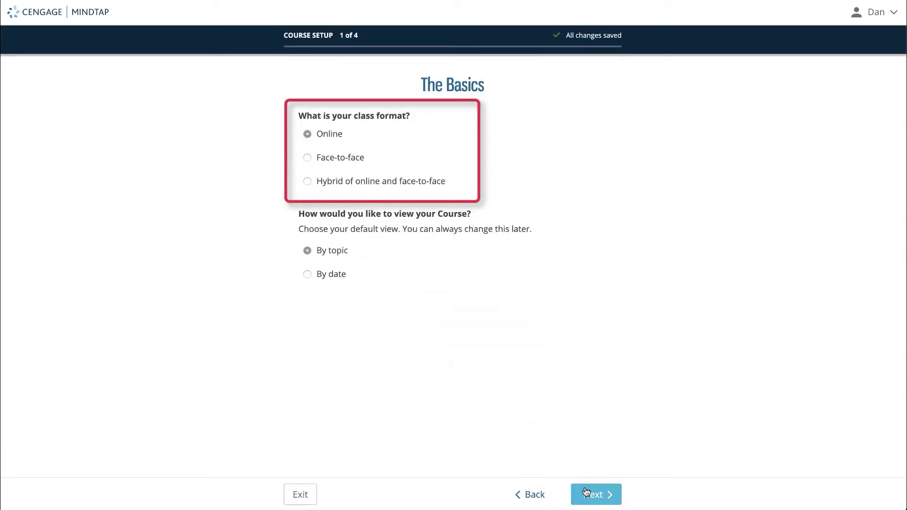
left_click(308, 158)
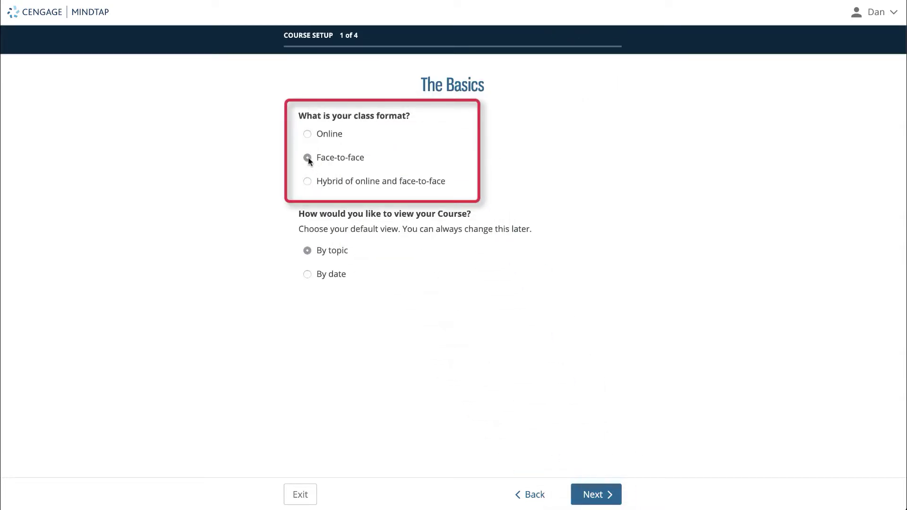
left_click(306, 181)
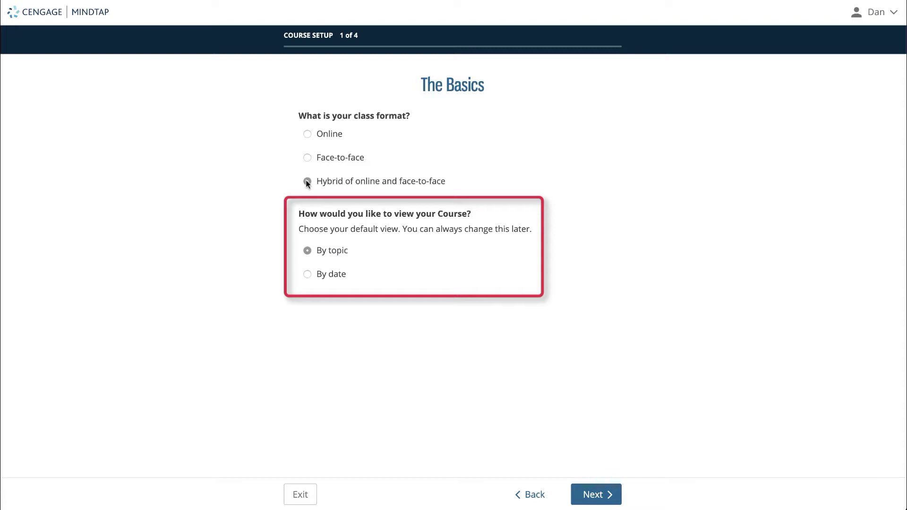
left_click(306, 276)
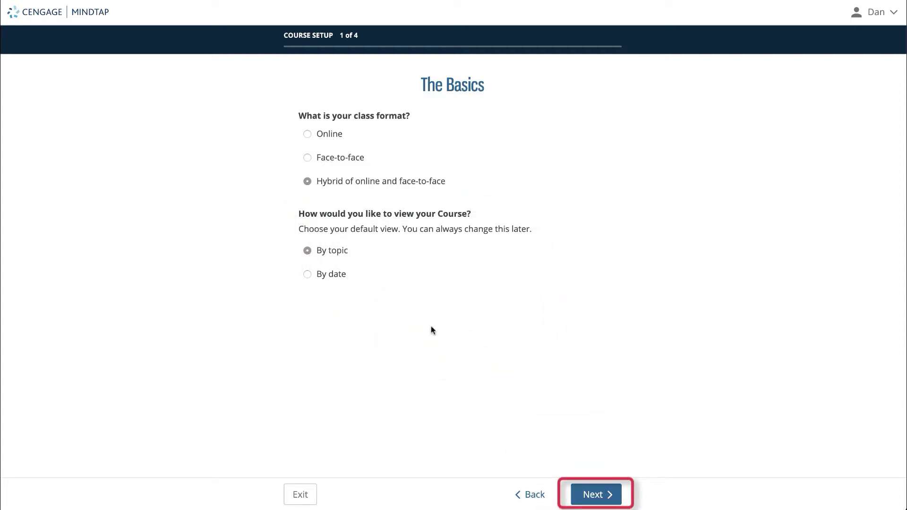
left_click(588, 489)
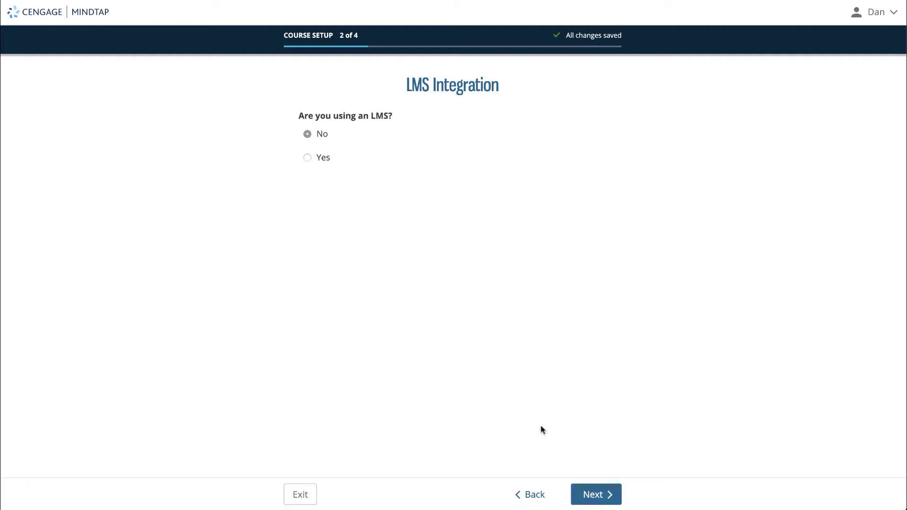
Step: Answer Yes to using an LMS, choose Blackboard, and continue
left_click(308, 159)
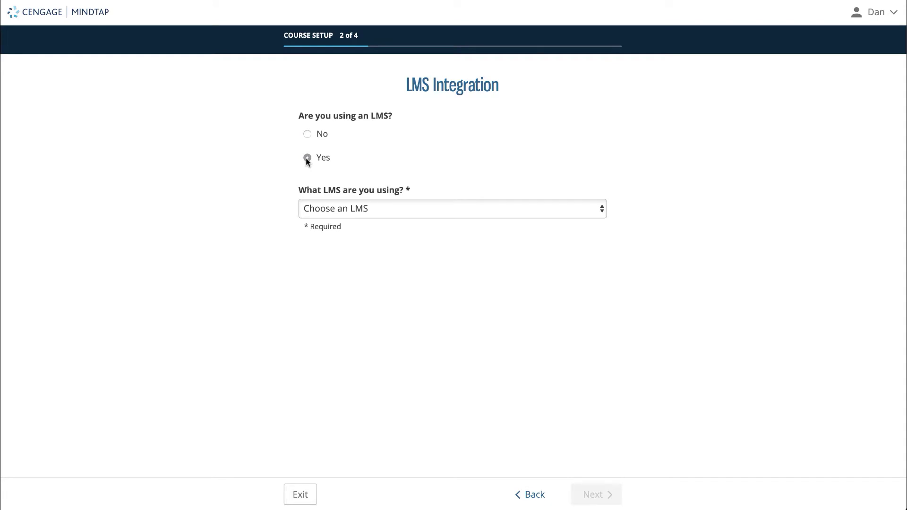
left_click(343, 208)
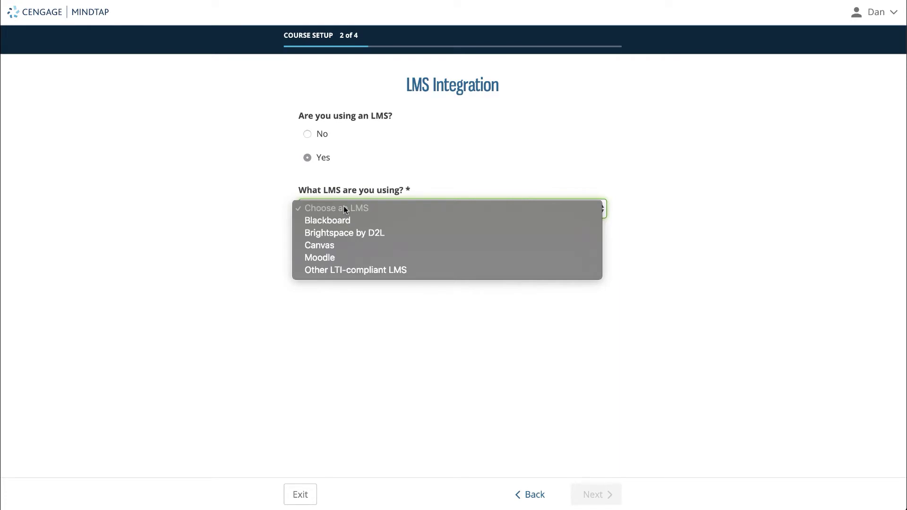
left_click(339, 219)
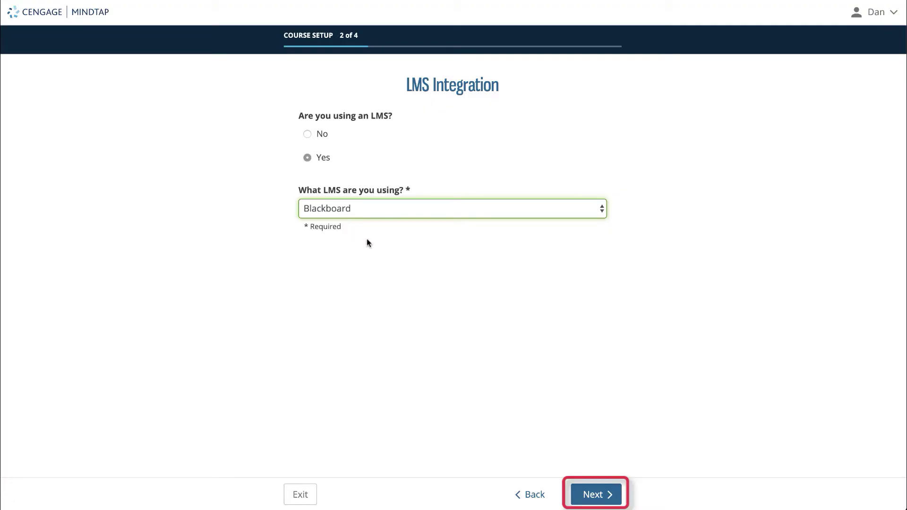
left_click(584, 489)
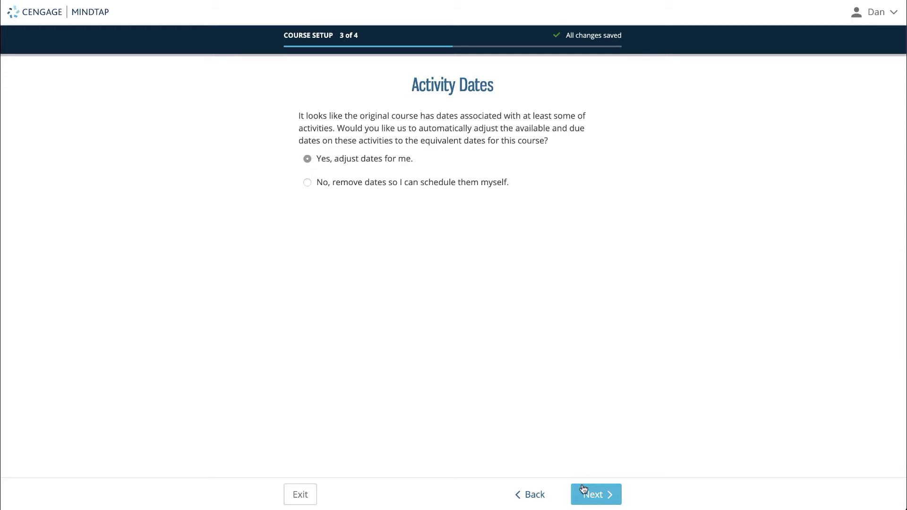
Step: Keep 'Yes, adjust dates for me' and Impact to Grade on system defaults
left_click(584, 489)
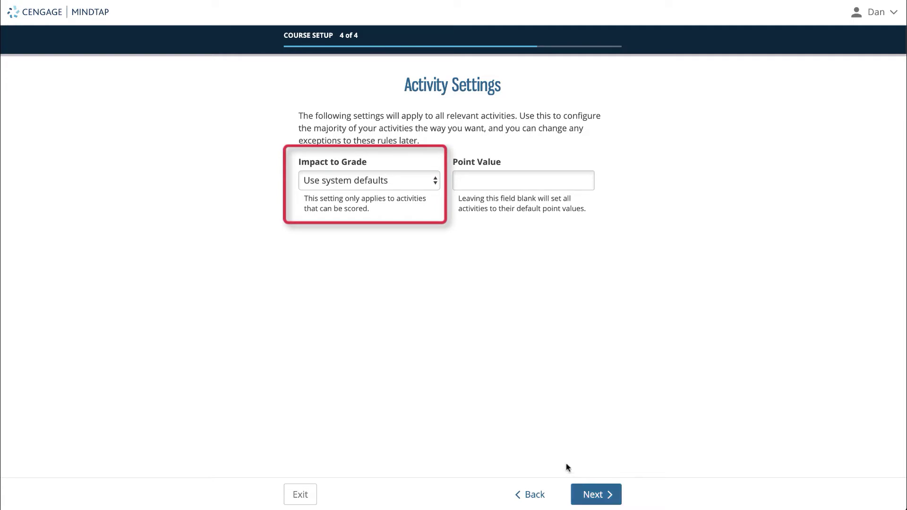
left_click(426, 183)
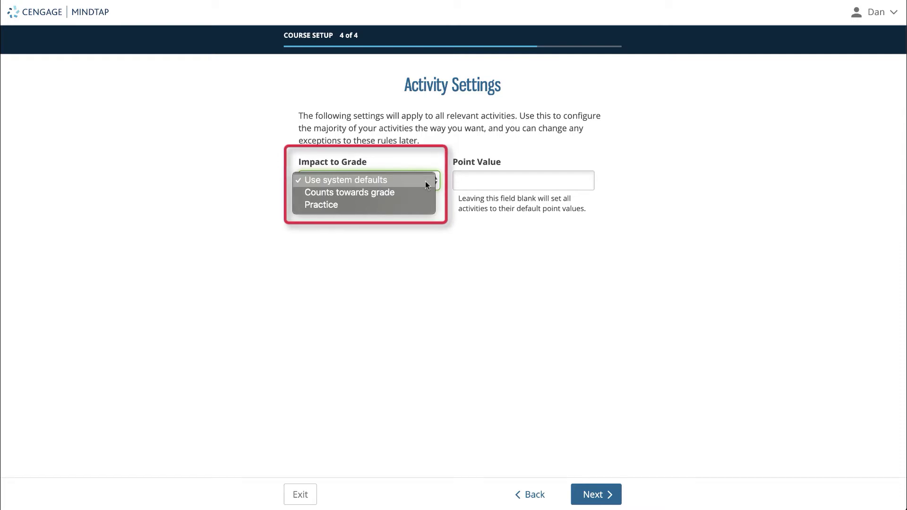
left_click(426, 180)
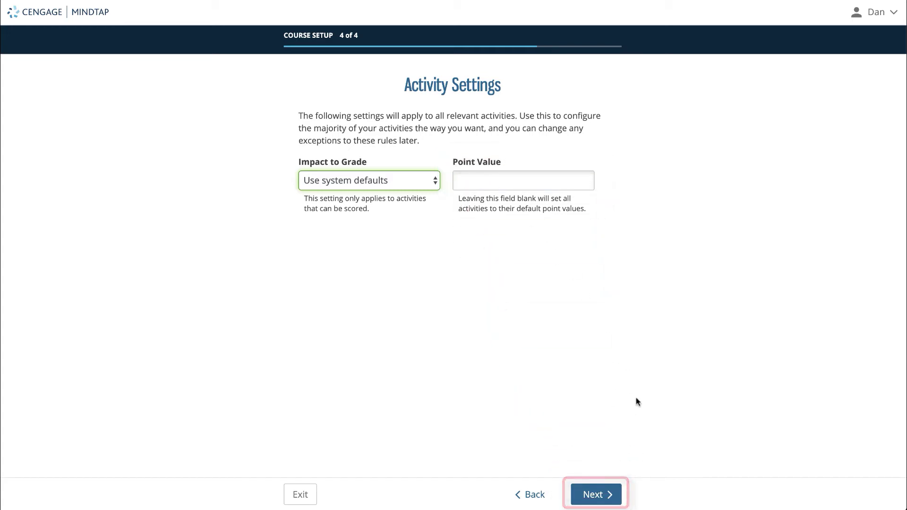
left_click(613, 493)
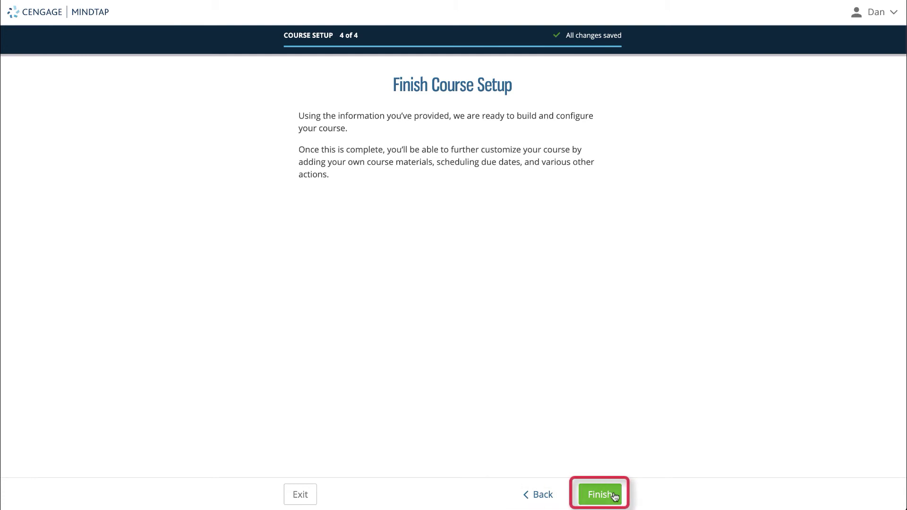
Step: Finish the course build and open the Blackboard integration instructions PDF
left_click(615, 495)
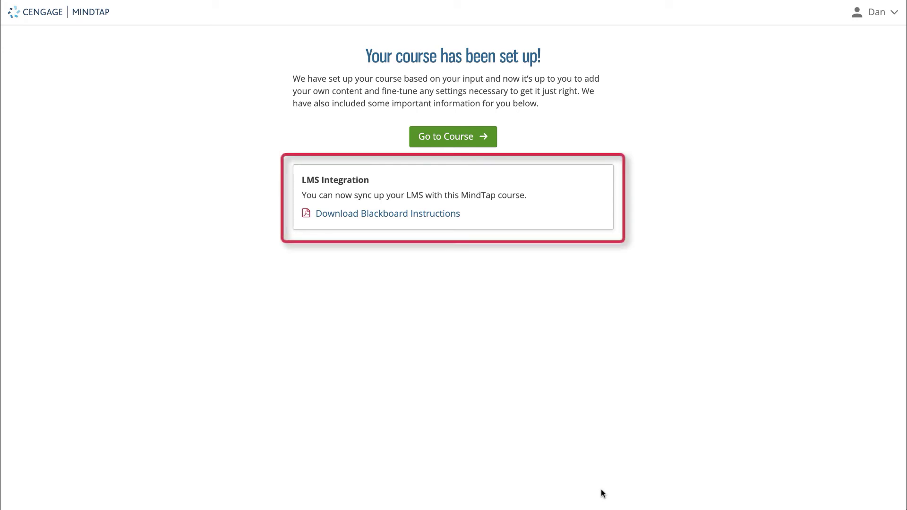
left_click(421, 214)
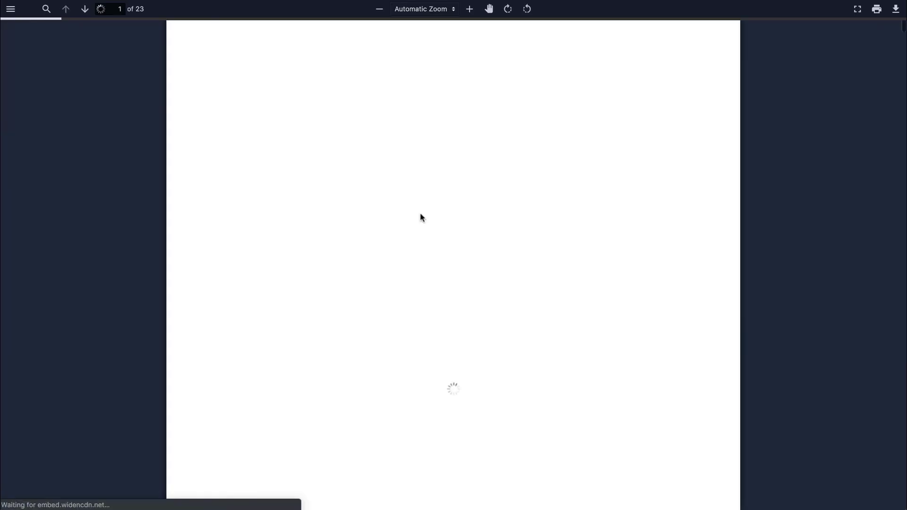